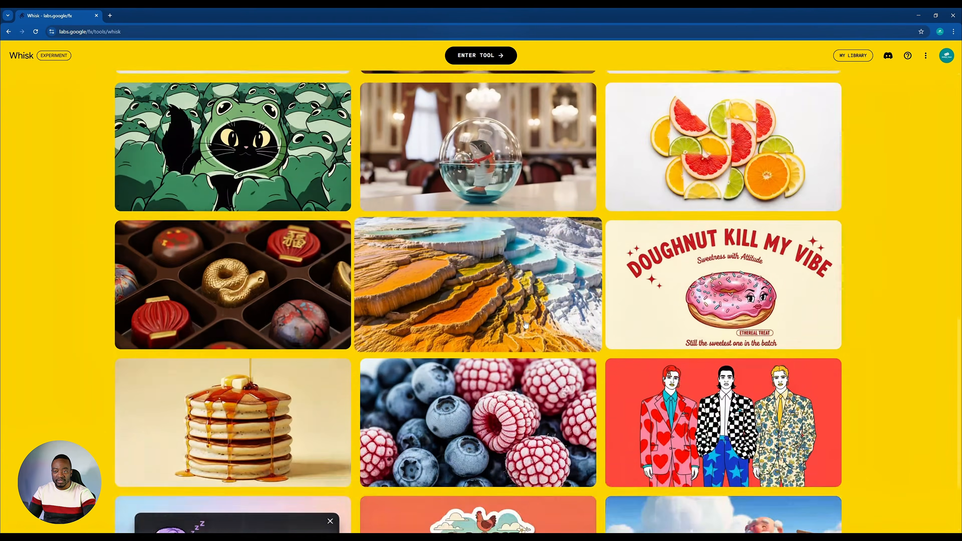
- Browse the example gallery and enter the Whisk image tool
{"action": "scroll", "coordinate": [525, 324], "scroll_direction": "up", "scroll_amount": 8}
{"action": "scroll", "coordinate": [526, 324], "scroll_direction": "up", "scroll_amount": 5}
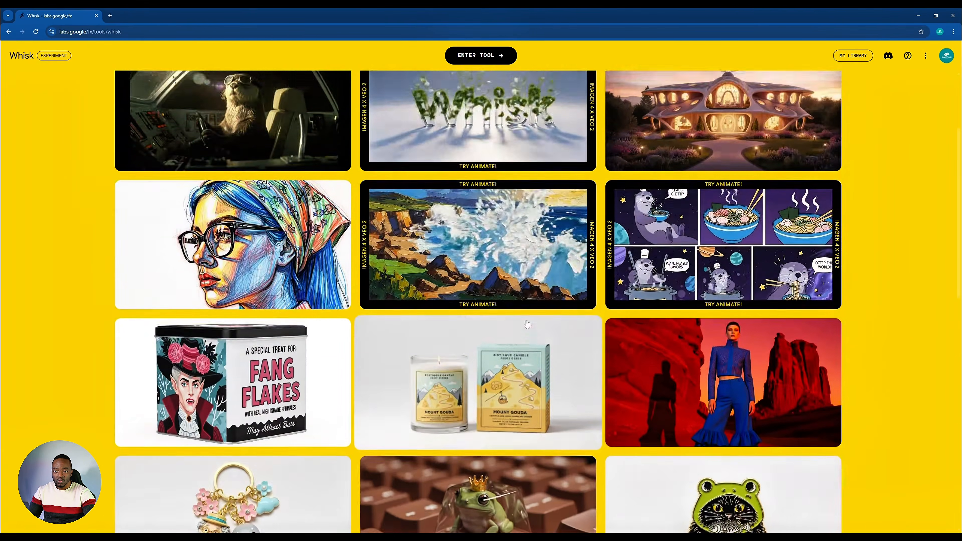
{"action": "scroll", "coordinate": [526, 323], "scroll_direction": "down", "scroll_amount": 3}
{"action": "scroll", "coordinate": [526, 324], "scroll_direction": "down", "scroll_amount": 5}
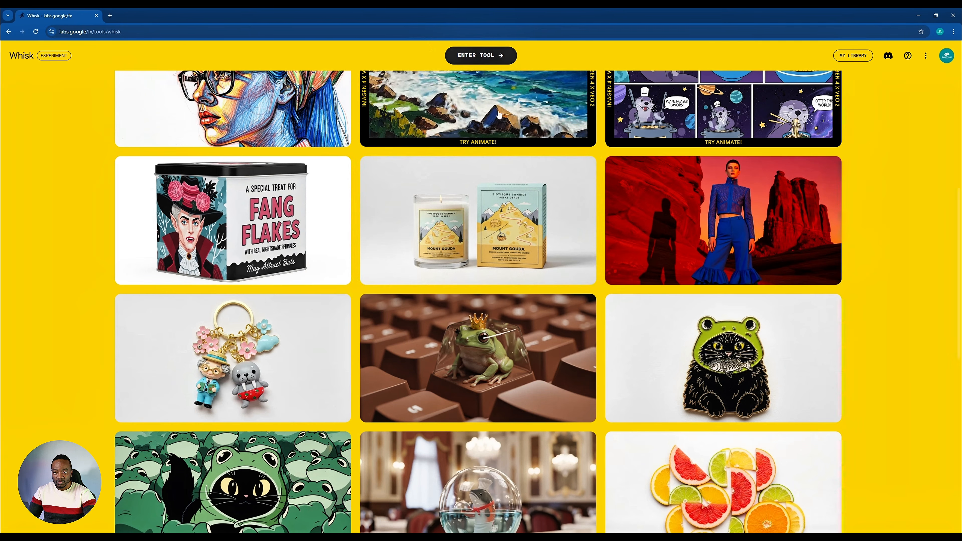
{"action": "scroll", "coordinate": [523, 221], "scroll_direction": "up", "scroll_amount": 1}
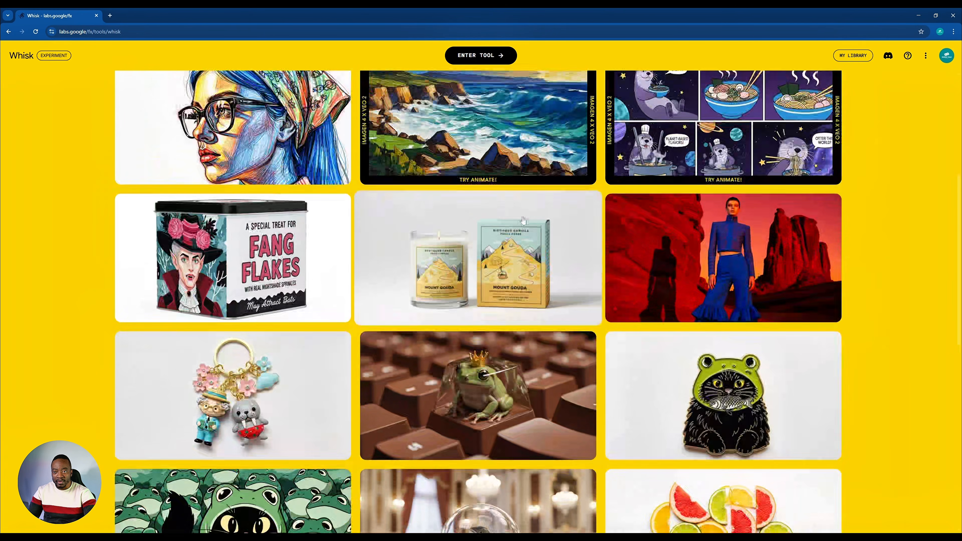
{"action": "left_click", "coordinate": [473, 60]}
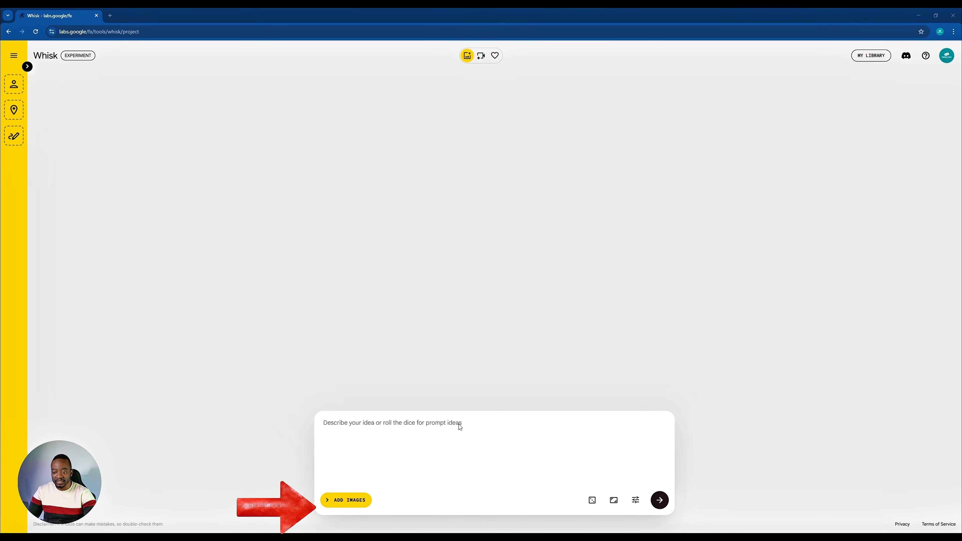
- Open the reference image panel showing the Subject, Scene and Style slots
{"action": "left_click", "coordinate": [344, 501]}
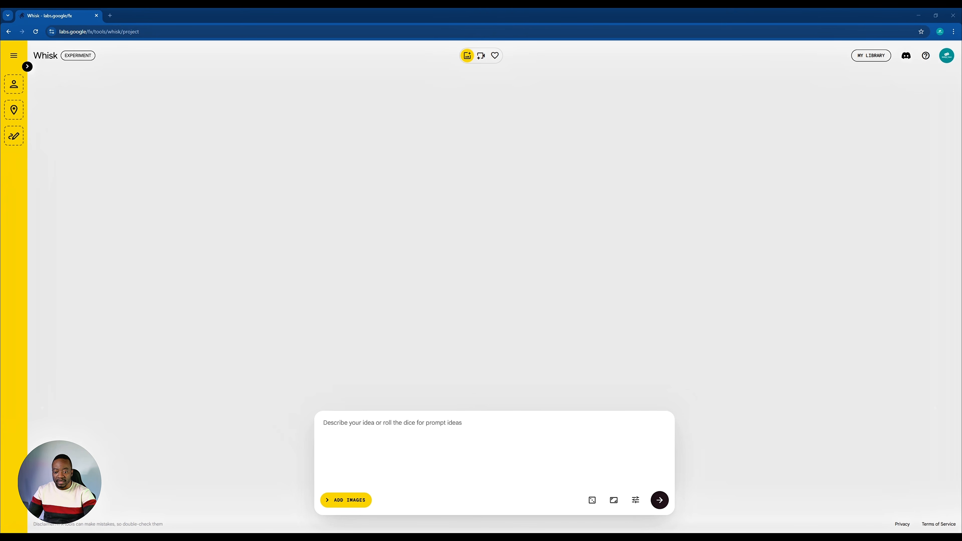
{"action": "left_click", "coordinate": [613, 501]}
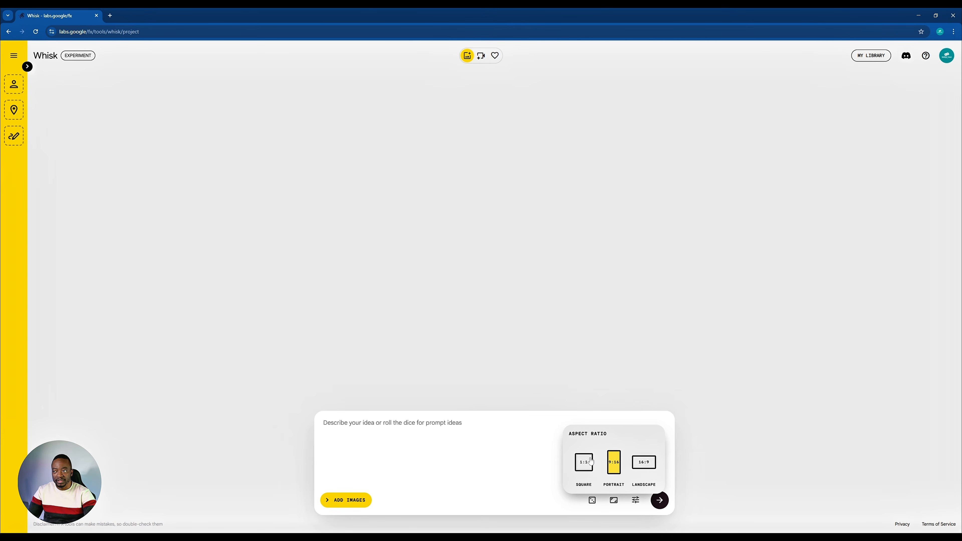
{"action": "left_click", "coordinate": [323, 423]}
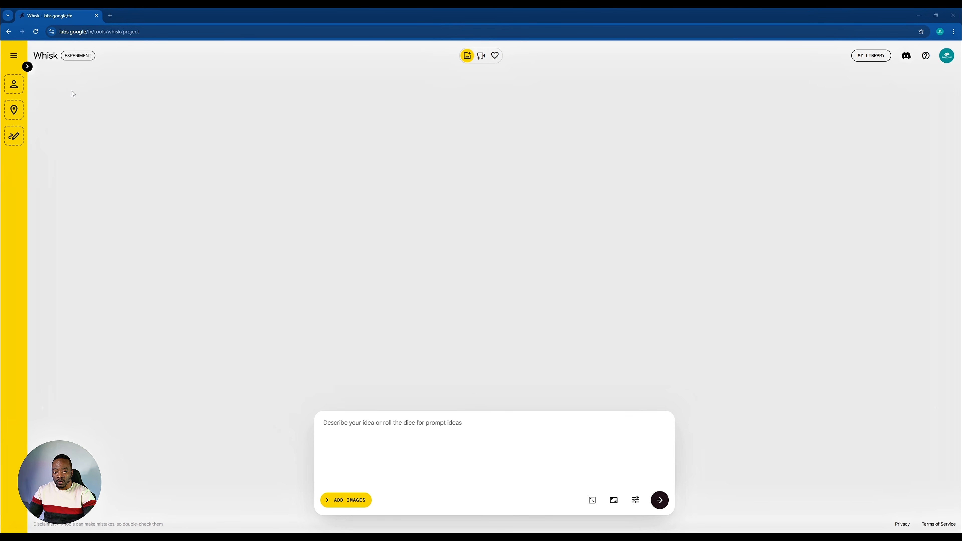
{"action": "left_click", "coordinate": [28, 67]}
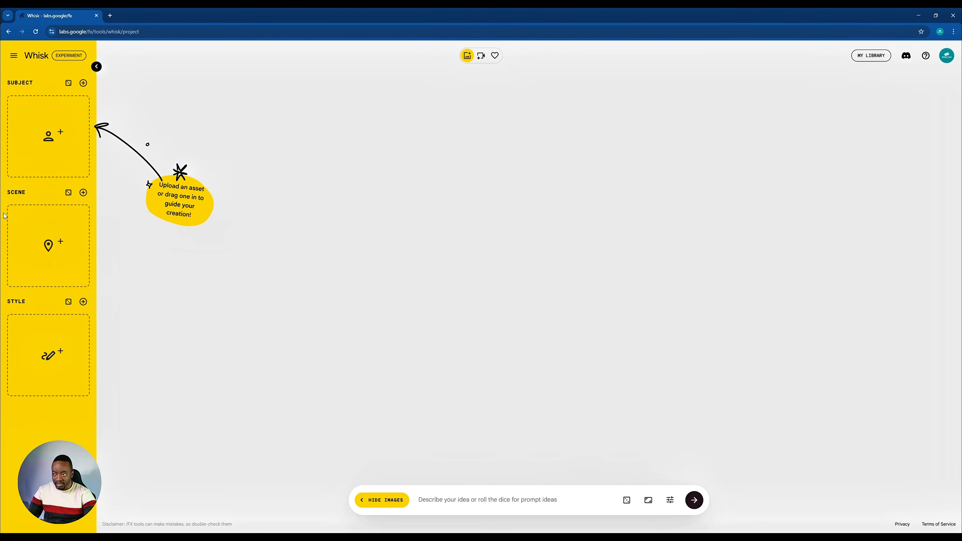
- Upload a photo of a man as the subject and a child illustration as the style image, accepting the upload notice
{"action": "mouse_move", "coordinate": [40, 128]}
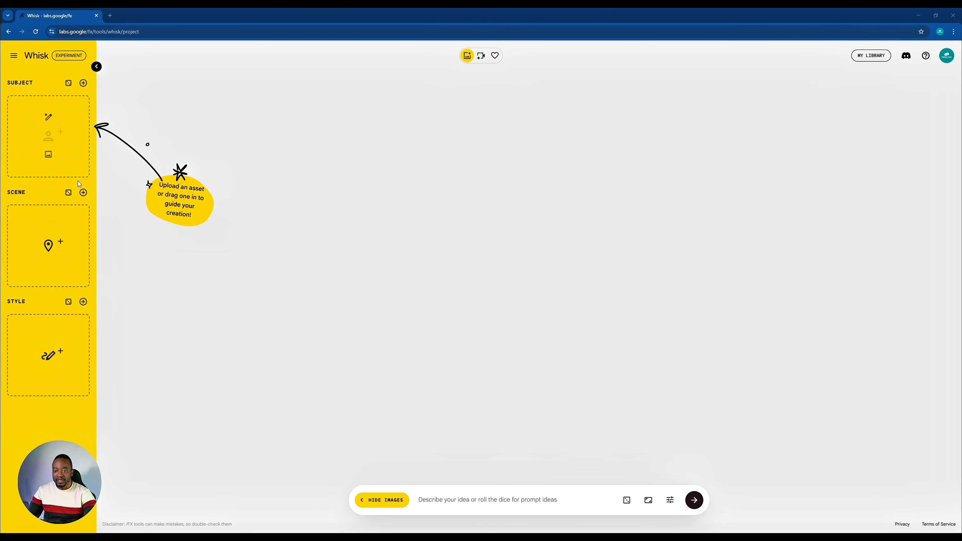
{"action": "mouse_move", "coordinate": [38, 220]}
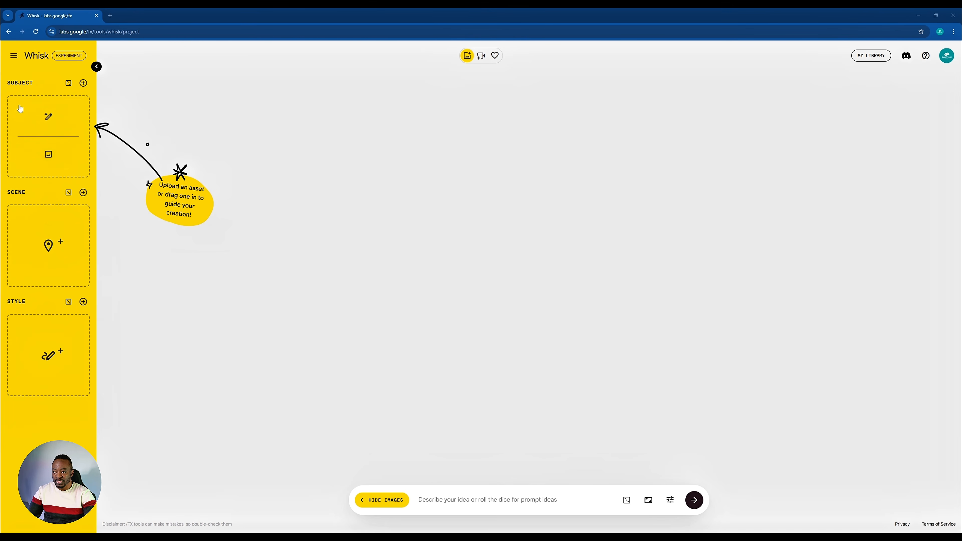
{"action": "mouse_move", "coordinate": [49, 258]}
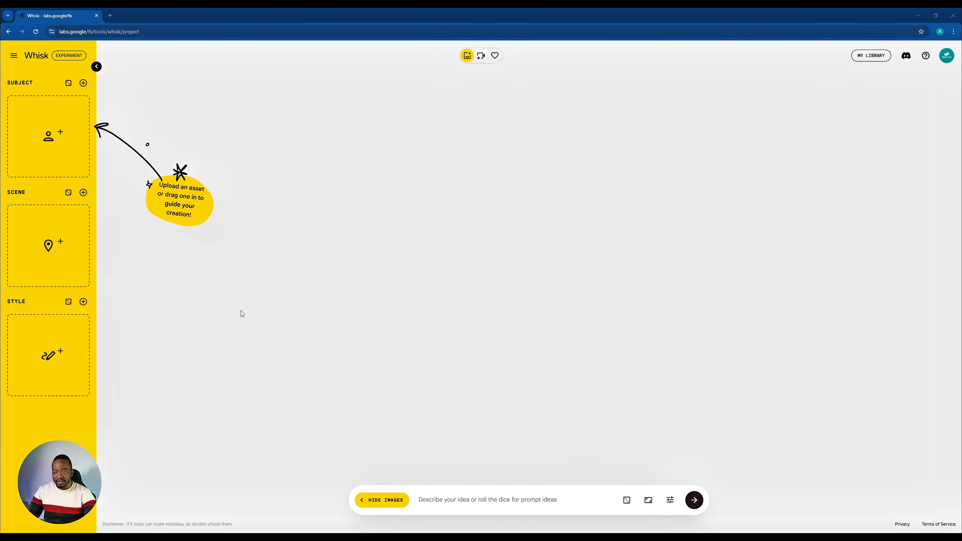
{"action": "mouse_move", "coordinate": [45, 156]}
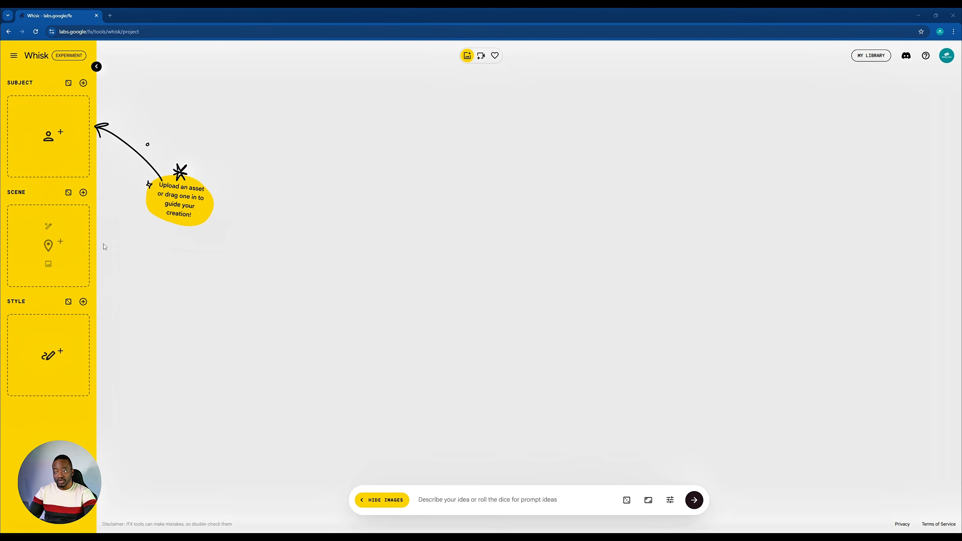
{"action": "mouse_move", "coordinate": [27, 237]}
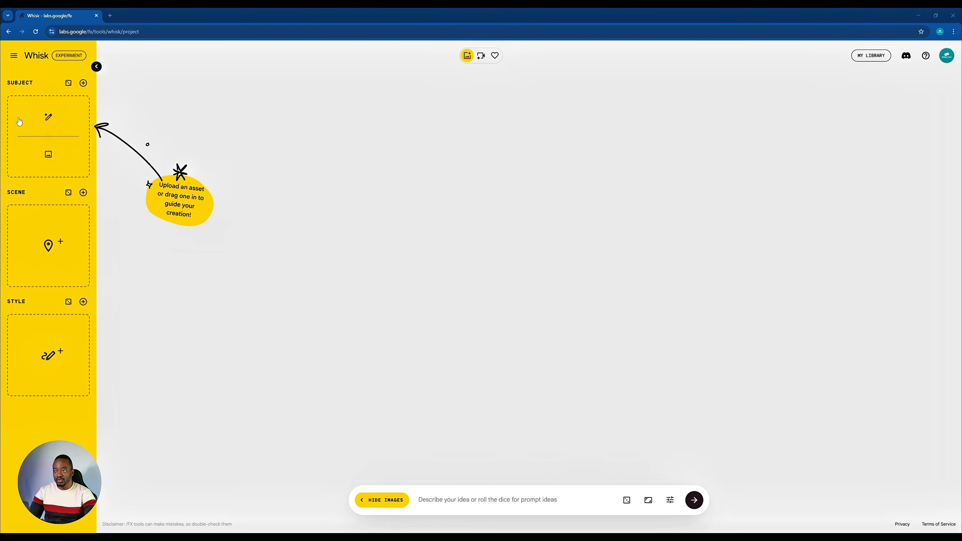
{"action": "mouse_move", "coordinate": [49, 156]}
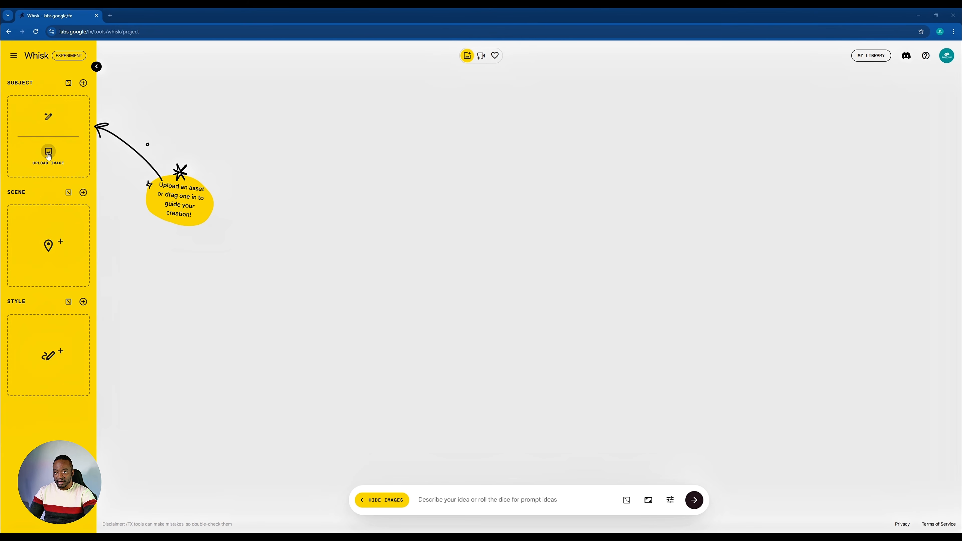
{"action": "left_click", "coordinate": [49, 154]}
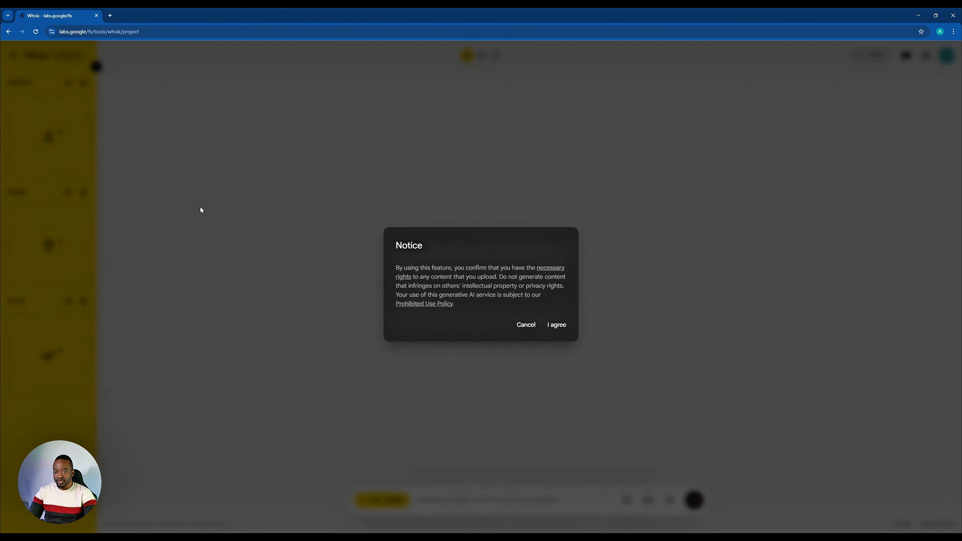
{"action": "left_click", "coordinate": [556, 325]}
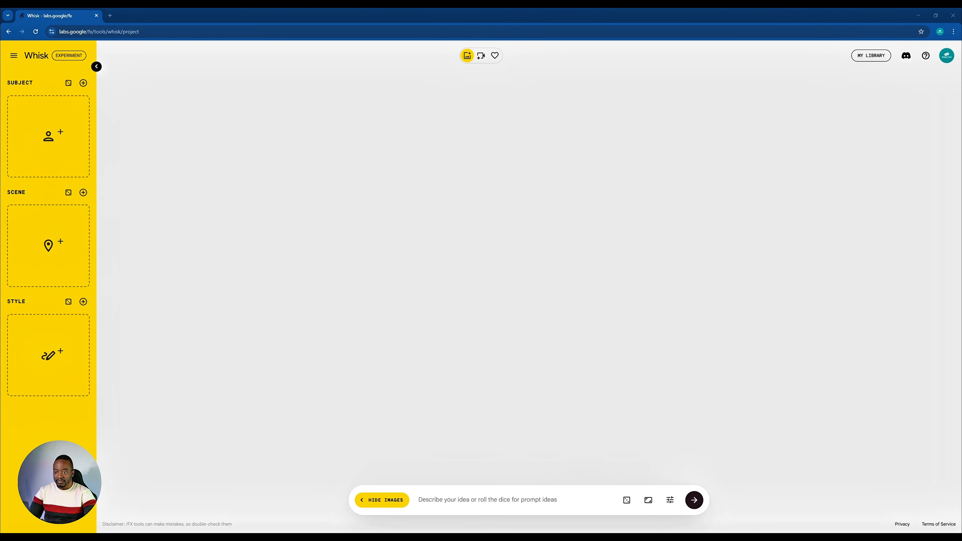
{"action": "mouse_move", "coordinate": [25, 382]}
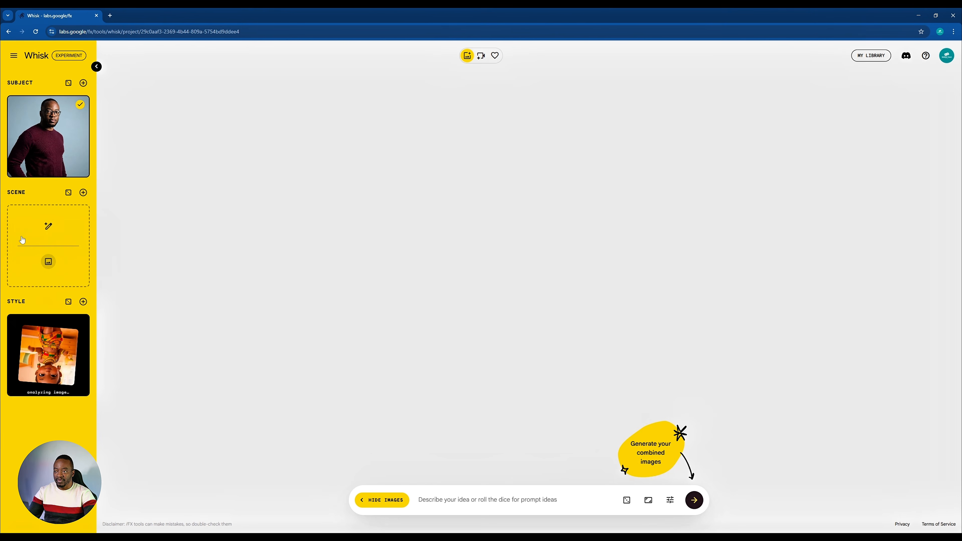
- Generate images from the subject and style reference images
{"action": "mouse_move", "coordinate": [84, 138]}
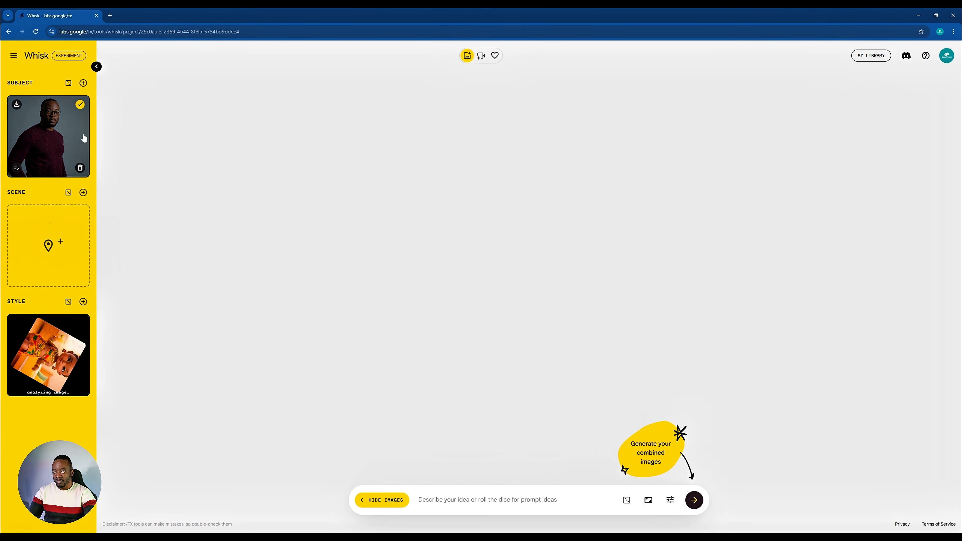
{"action": "mouse_move", "coordinate": [72, 356]}
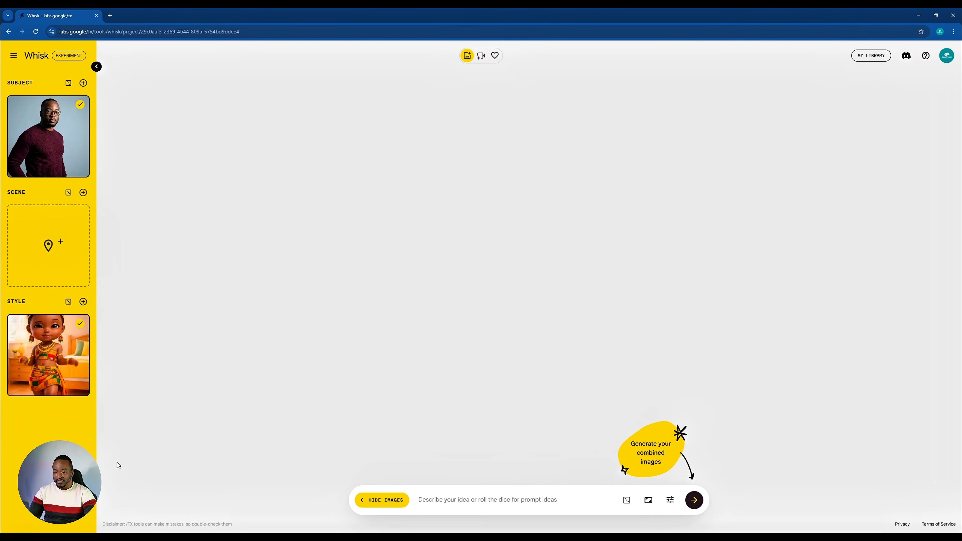
{"action": "mouse_move", "coordinate": [50, 399]}
{"action": "mouse_move", "coordinate": [56, 373]}
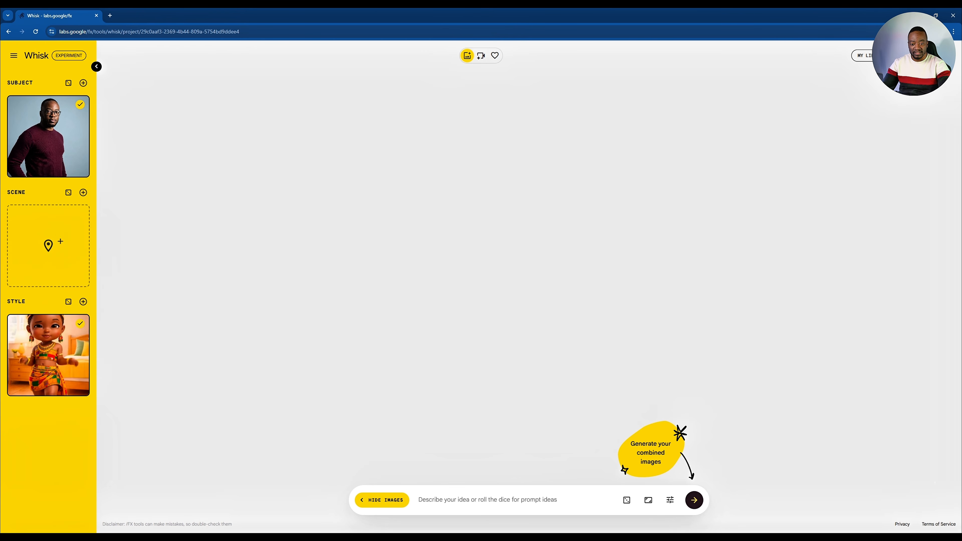
{"action": "left_click", "coordinate": [694, 501]}
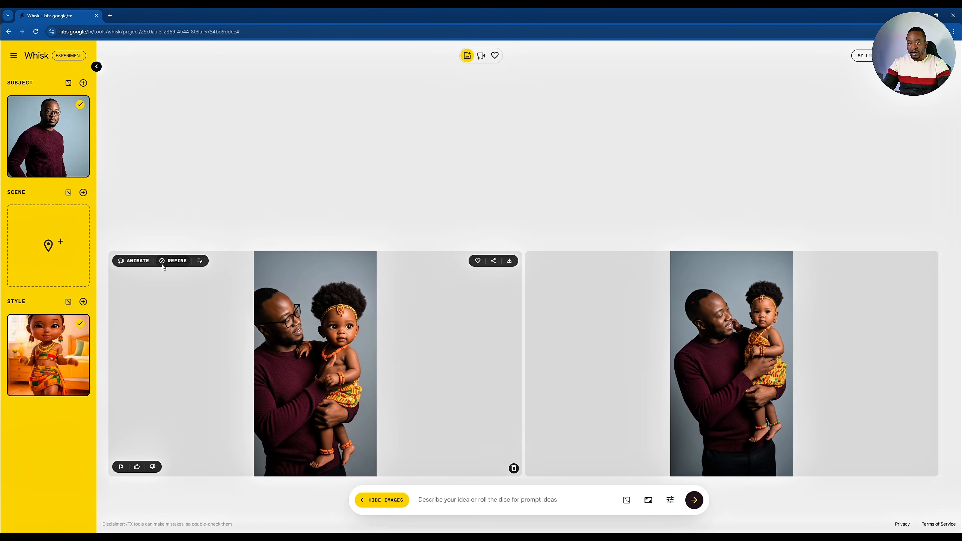
- Set the aspect ratio to 16:9 landscape and generate the images again
{"action": "left_click", "coordinate": [176, 261]}
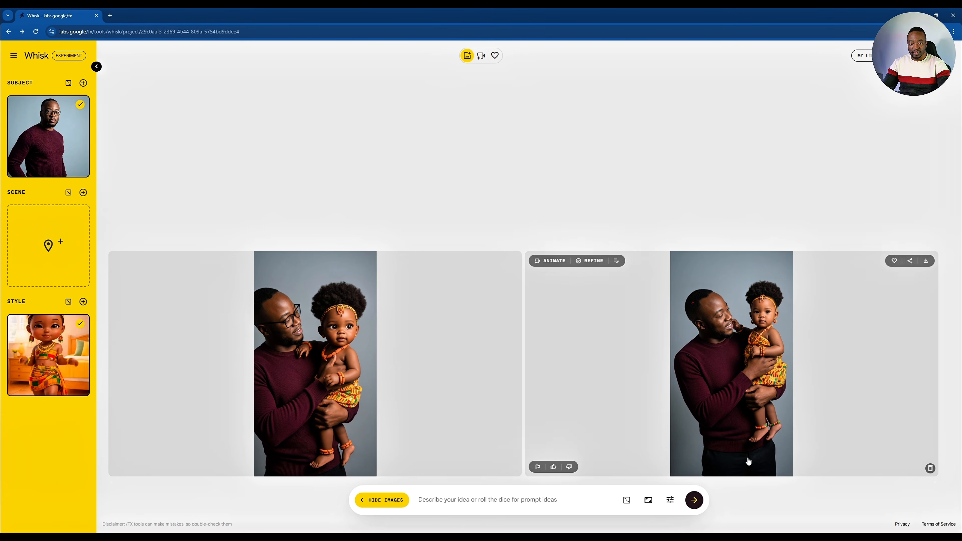
{"action": "left_click", "coordinate": [647, 500]}
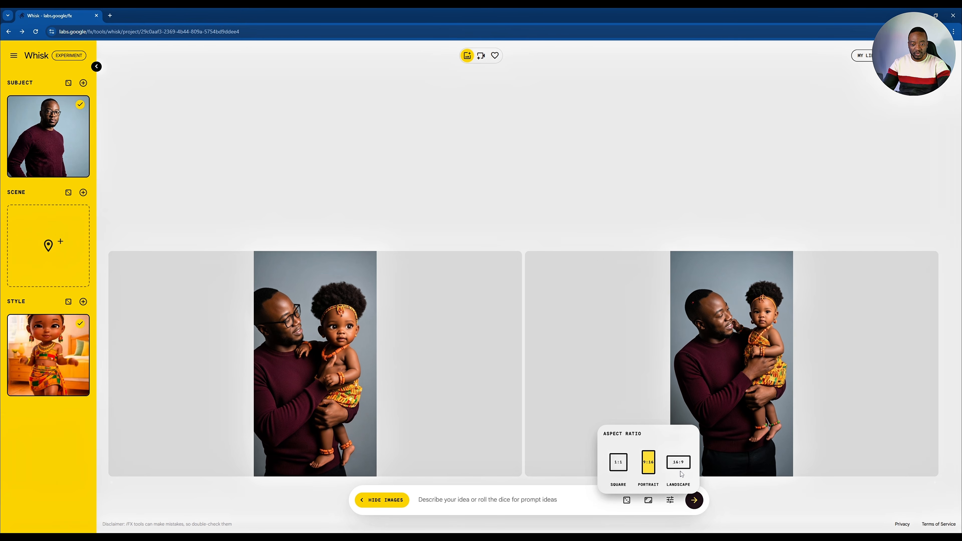
{"action": "left_click", "coordinate": [678, 462]}
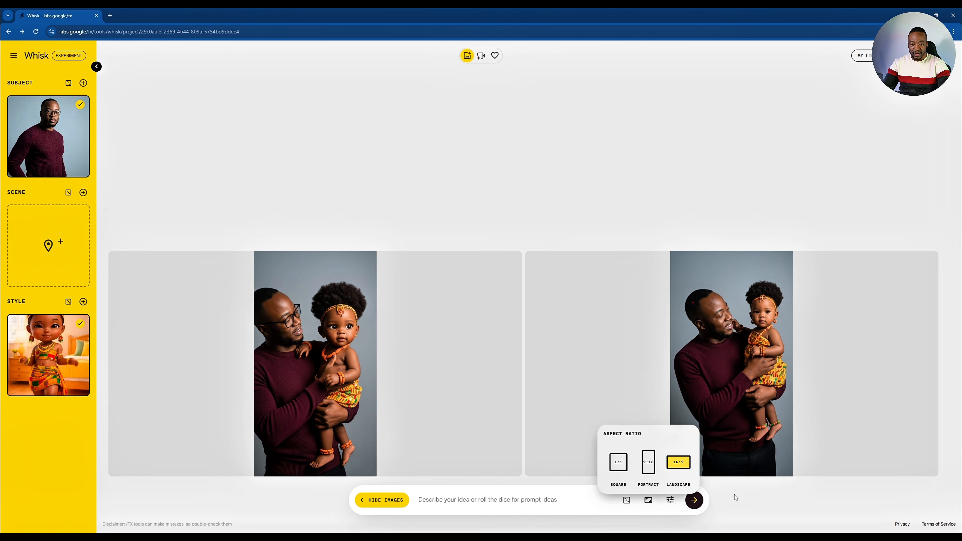
{"action": "left_click", "coordinate": [694, 499]}
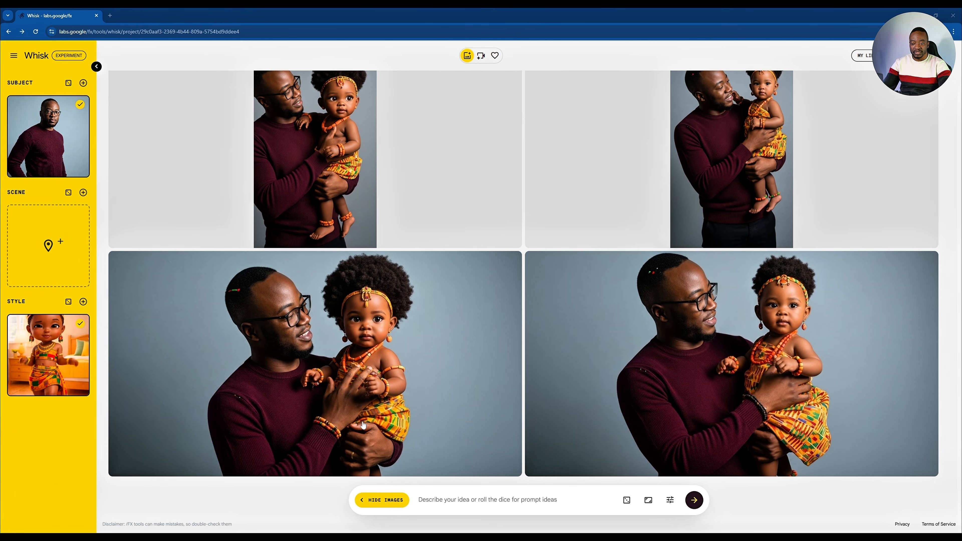
- Remove the current subject and style reference images
{"action": "mouse_move", "coordinate": [136, 284]}
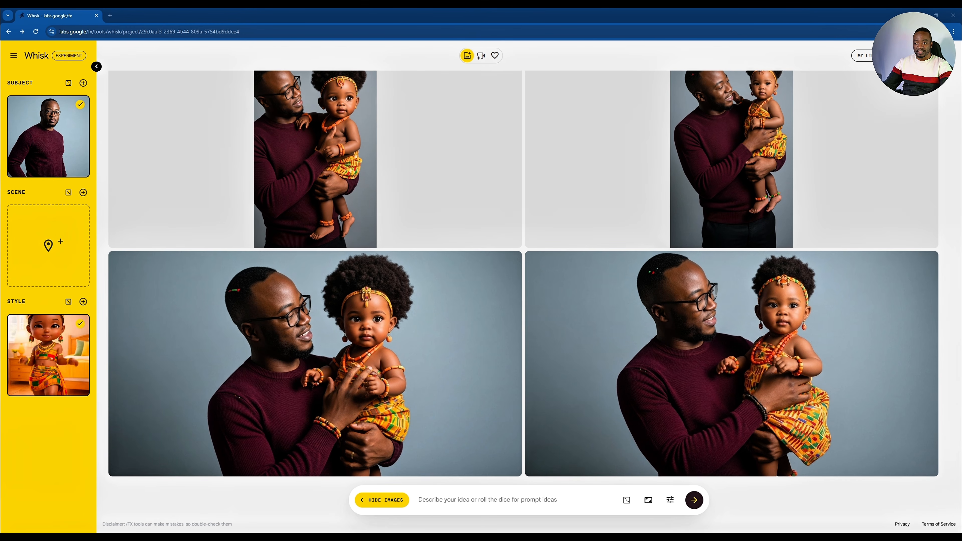
{"action": "mouse_move", "coordinate": [51, 120]}
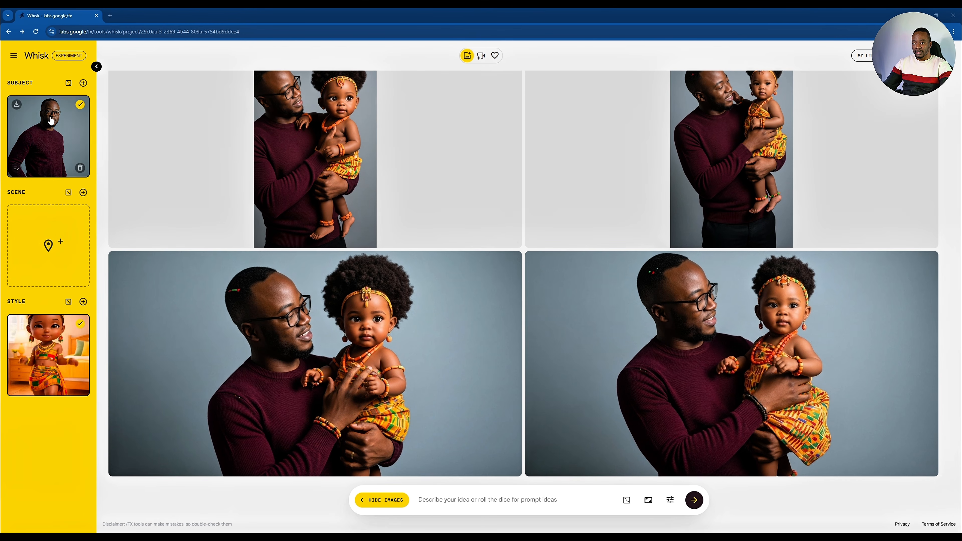
{"action": "left_click", "coordinate": [80, 168]}
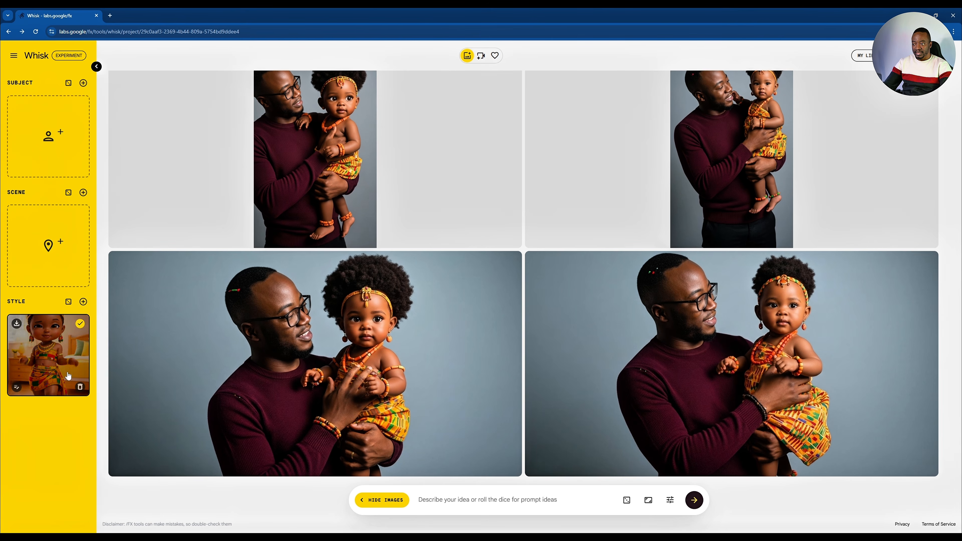
{"action": "left_click", "coordinate": [80, 387]}
- Upload a man in a suit as subject, an office as scene and a Coca-Cola can as style, then generate
{"action": "mouse_move", "coordinate": [51, 159]}
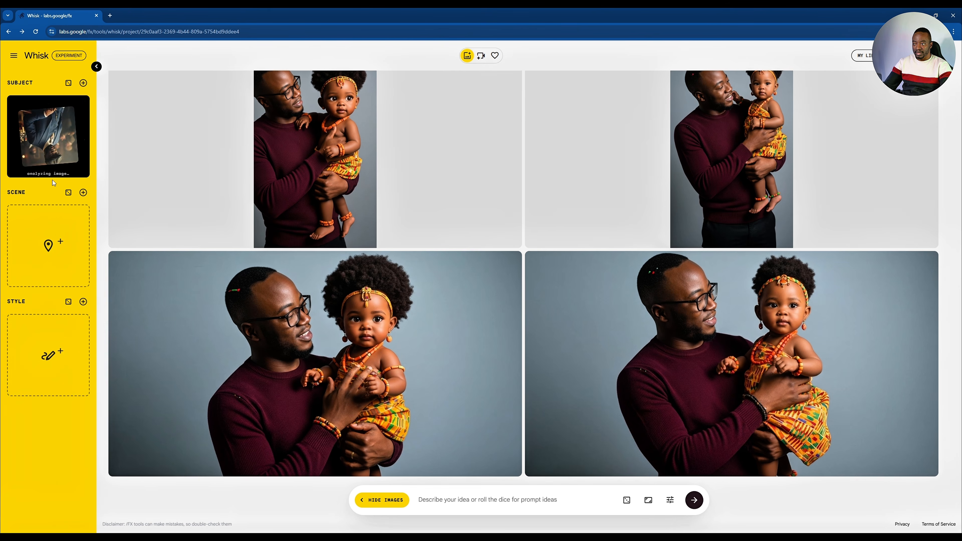
{"action": "mouse_move", "coordinate": [68, 252]}
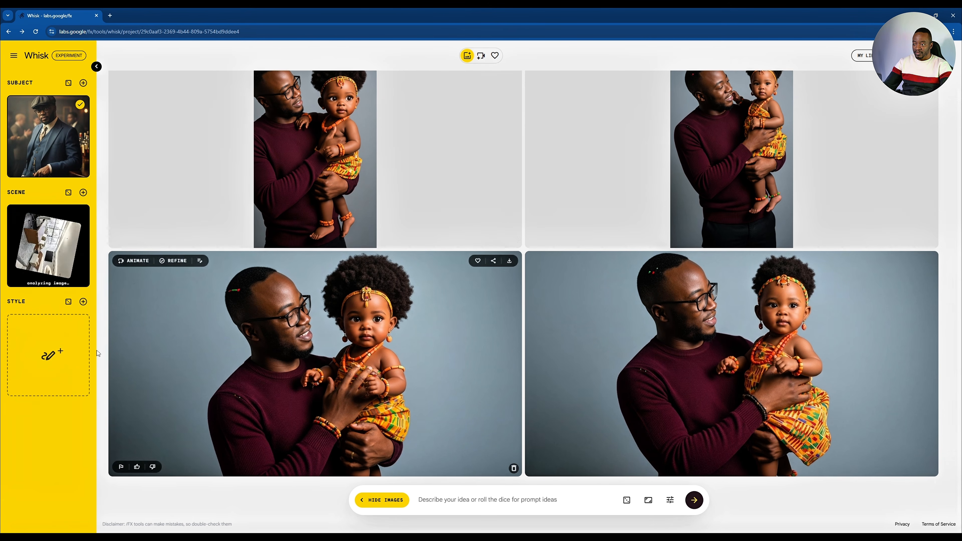
{"action": "mouse_move", "coordinate": [47, 381]}
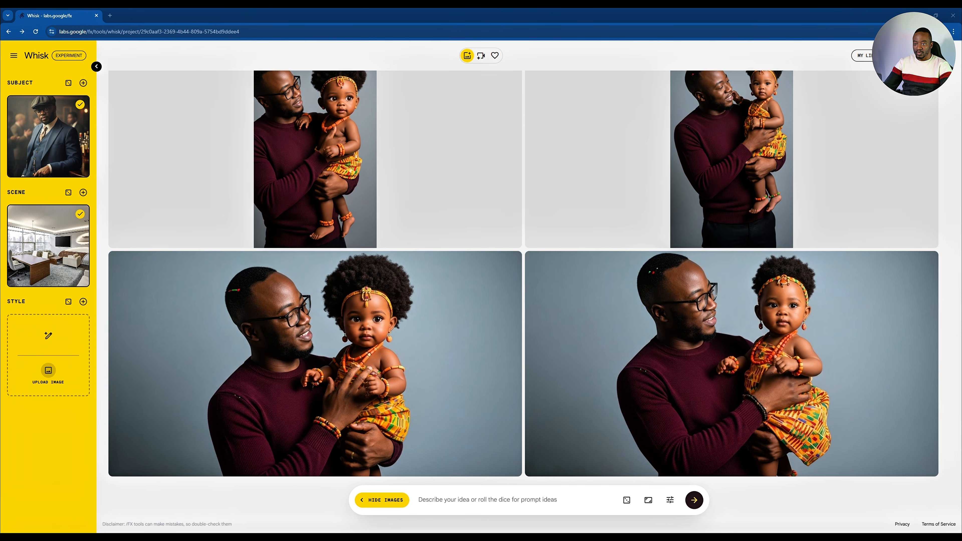
{"action": "left_click", "coordinate": [349, 266]}
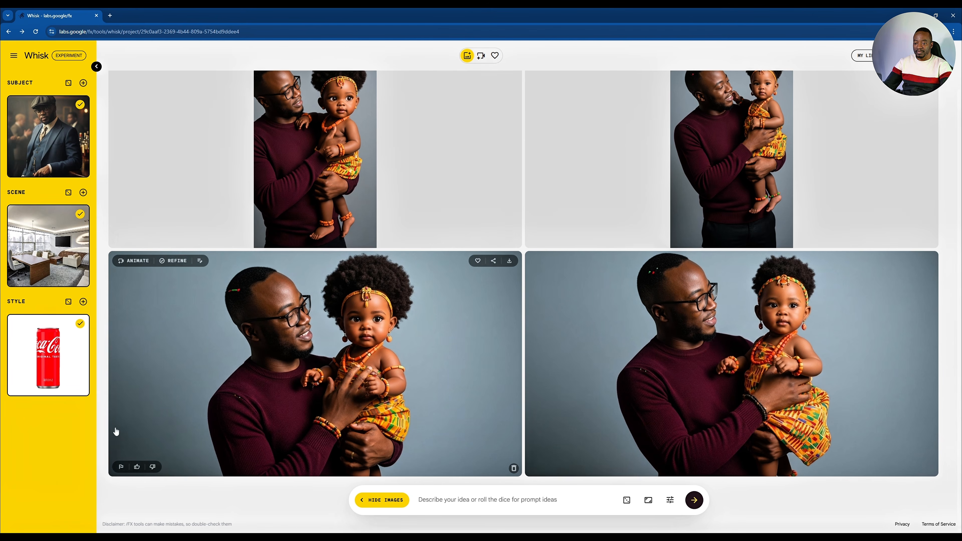
{"action": "left_click", "coordinate": [697, 503]}
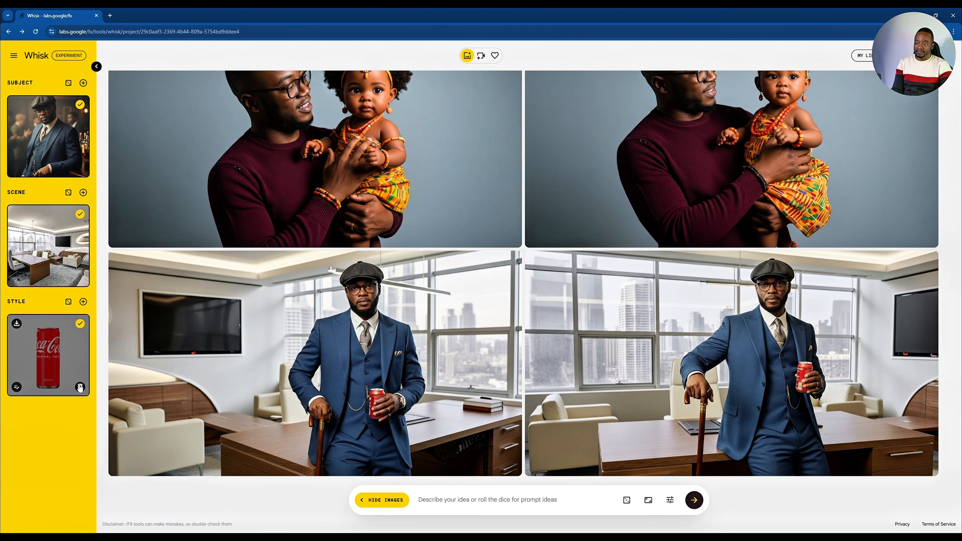
- Swap the references so the Coca-Cola can becomes the scene and the office becomes the style
{"action": "left_click", "coordinate": [80, 387]}
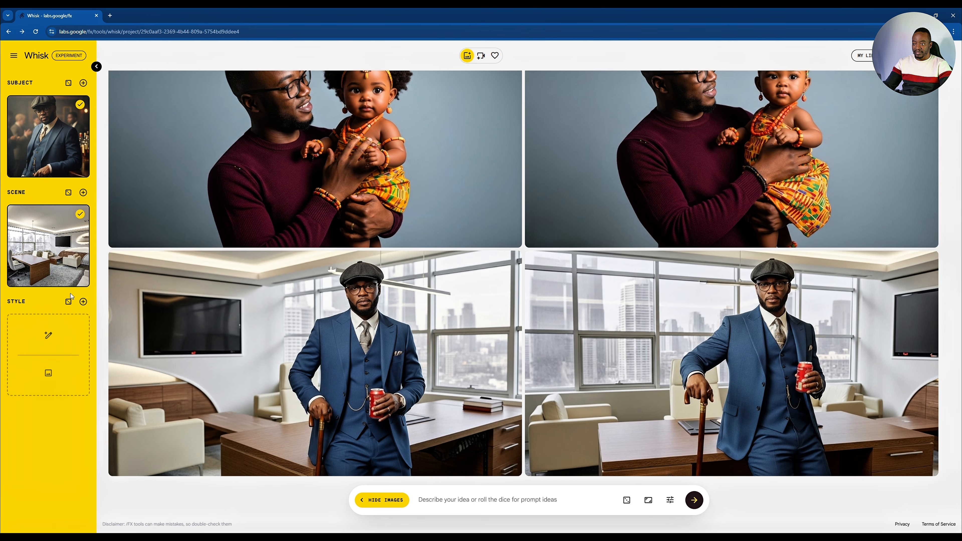
{"action": "left_click", "coordinate": [81, 278]}
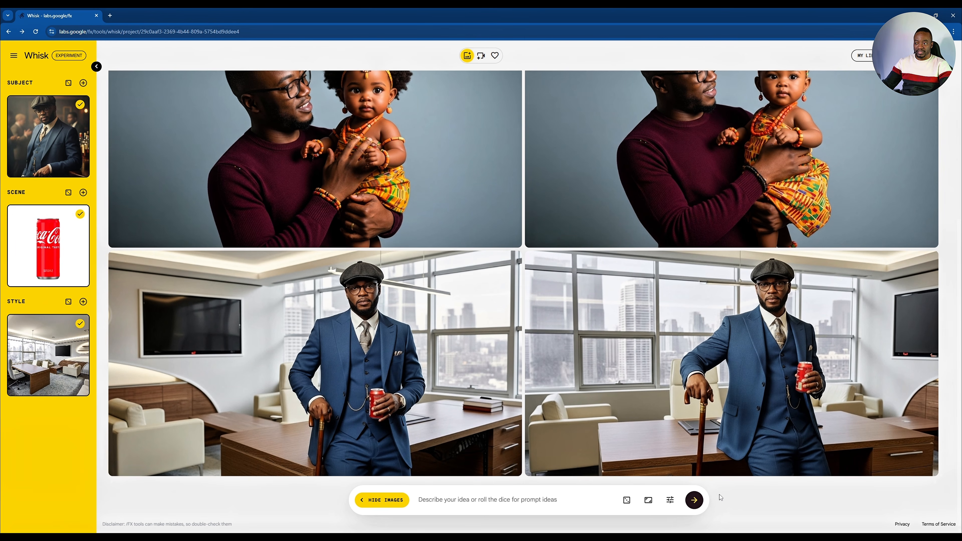
- Generate new images with the swapped references, dismissing an image's refine dialog and generating once more
{"action": "left_click", "coordinate": [695, 501]}
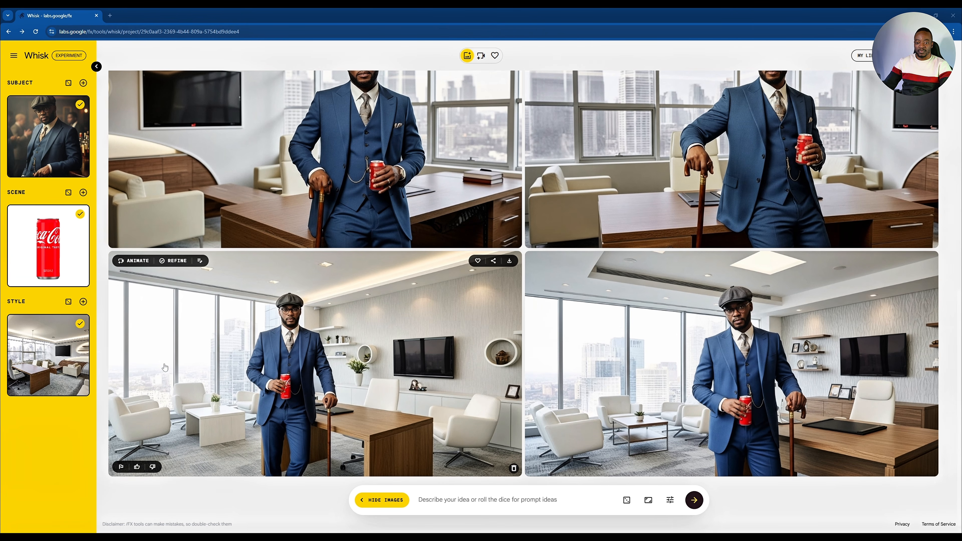
{"action": "left_click", "coordinate": [405, 359]}
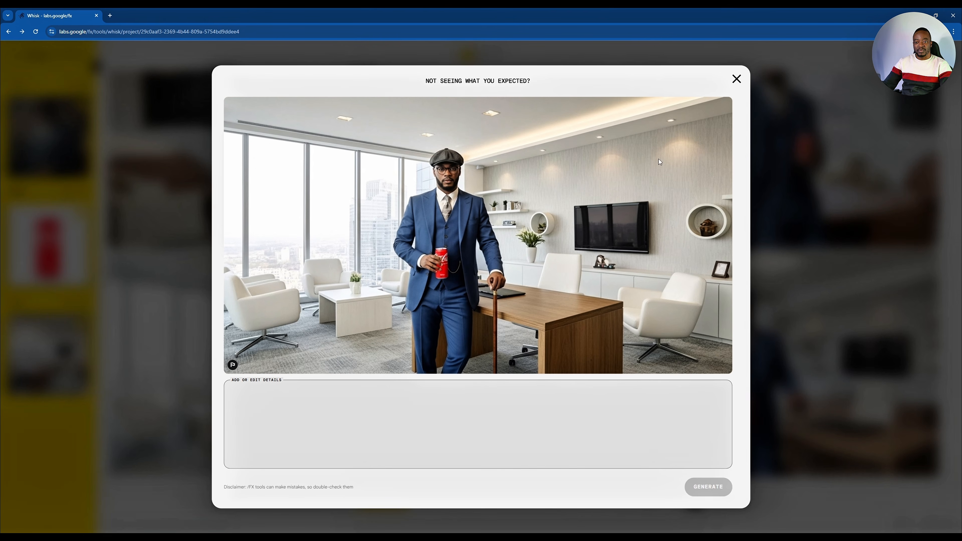
{"action": "key", "text": "Escape"}
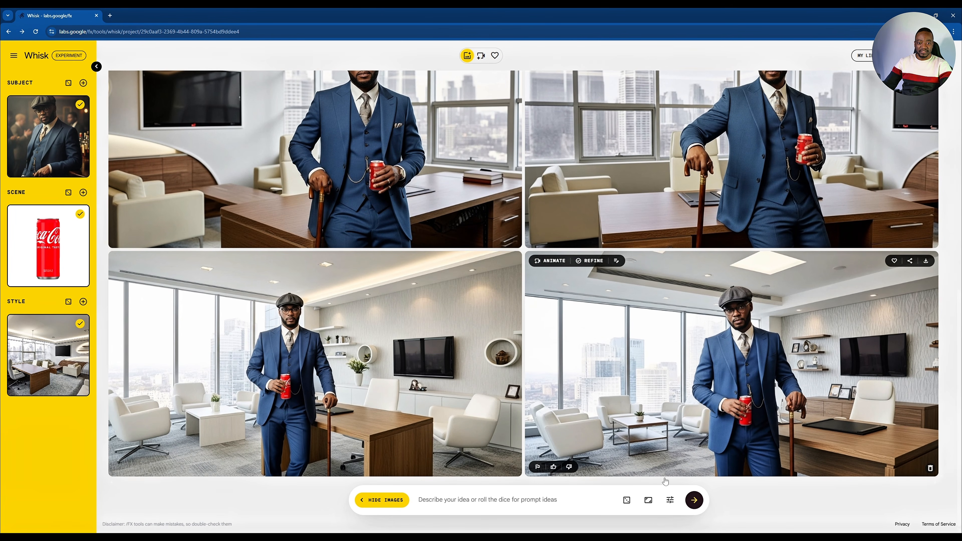
{"action": "left_click", "coordinate": [694, 501]}
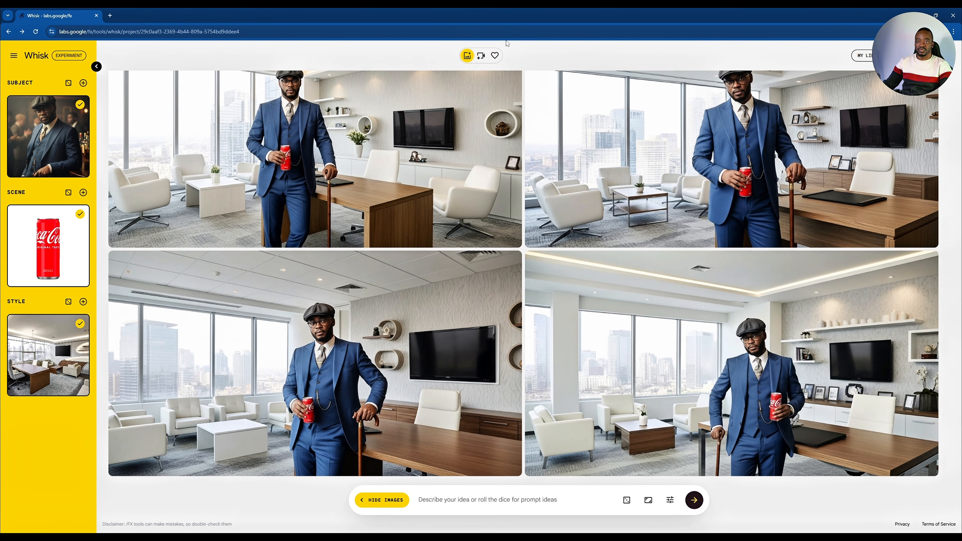
- Browse the videos and favourites views, return to images, and open the project library in a new tab
{"action": "left_click", "coordinate": [481, 56]}
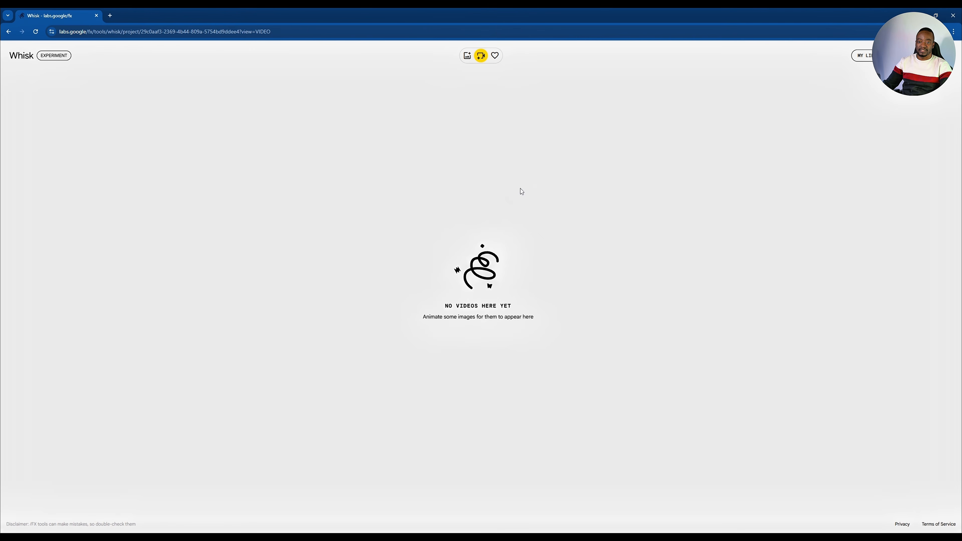
{"action": "left_click", "coordinate": [495, 57]}
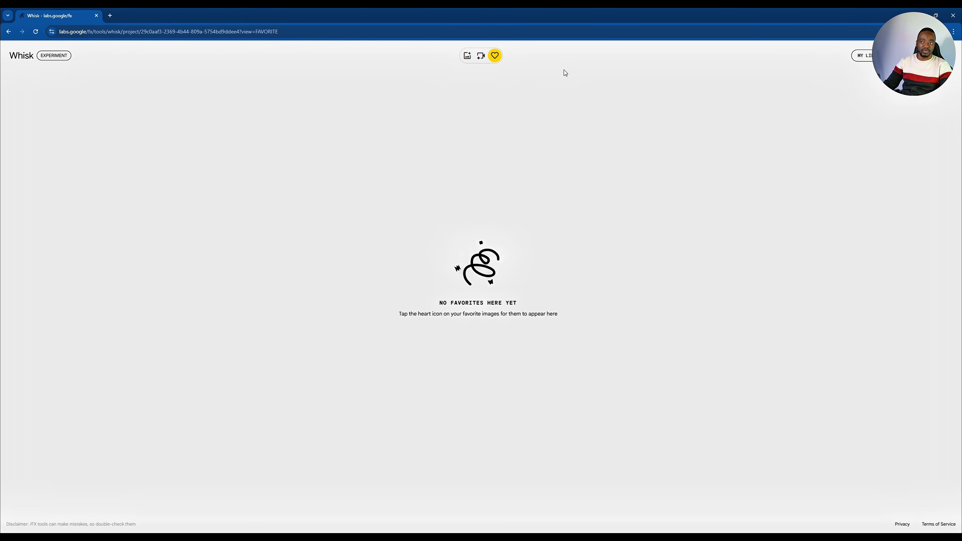
{"action": "left_click", "coordinate": [466, 56]}
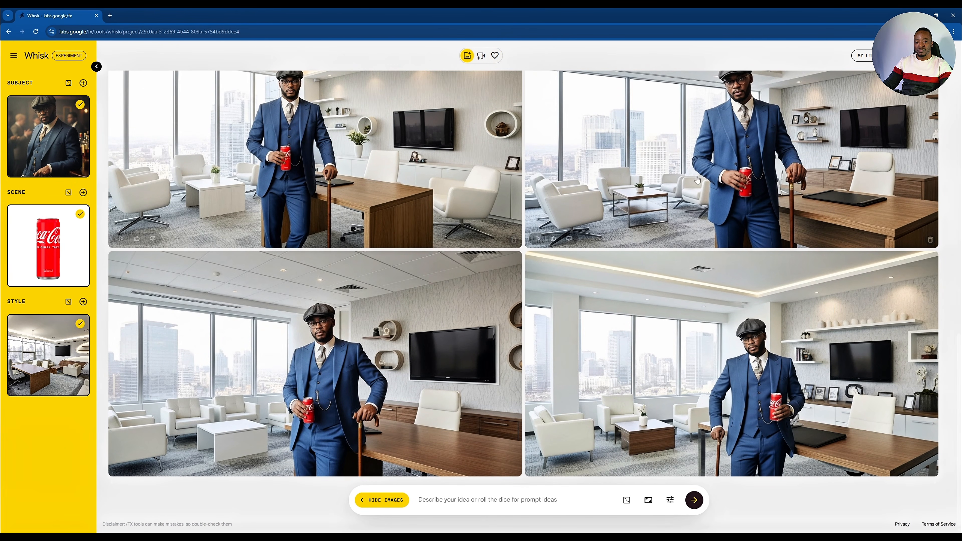
{"action": "left_click", "coordinate": [862, 55]}
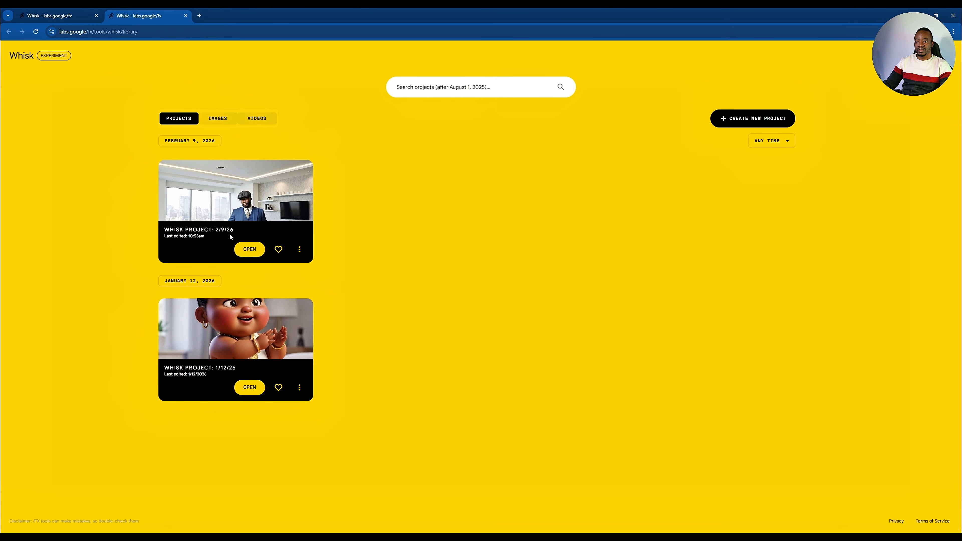
{"action": "left_click", "coordinate": [59, 17]}
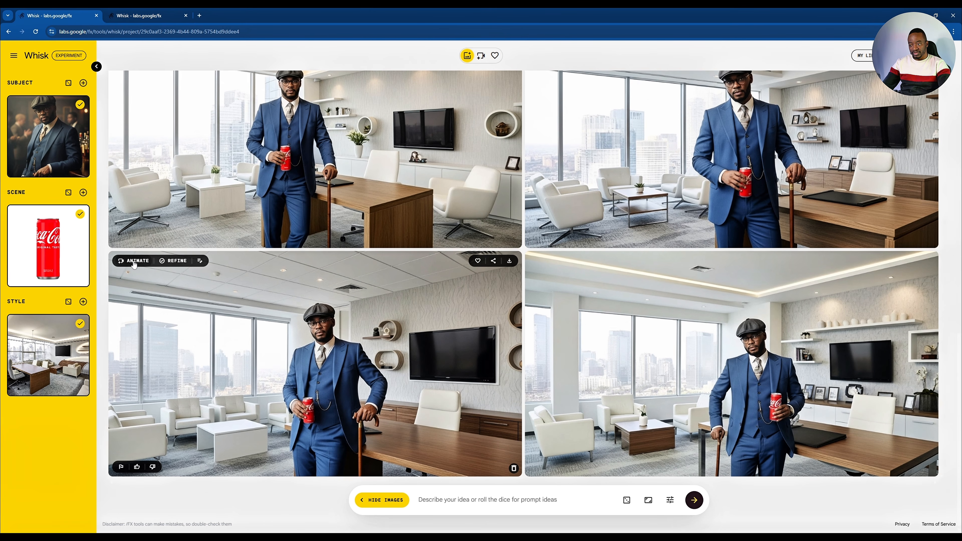
- Animate the lower-left office image with the prompt "let the man move around the office"
{"action": "left_click", "coordinate": [134, 262]}
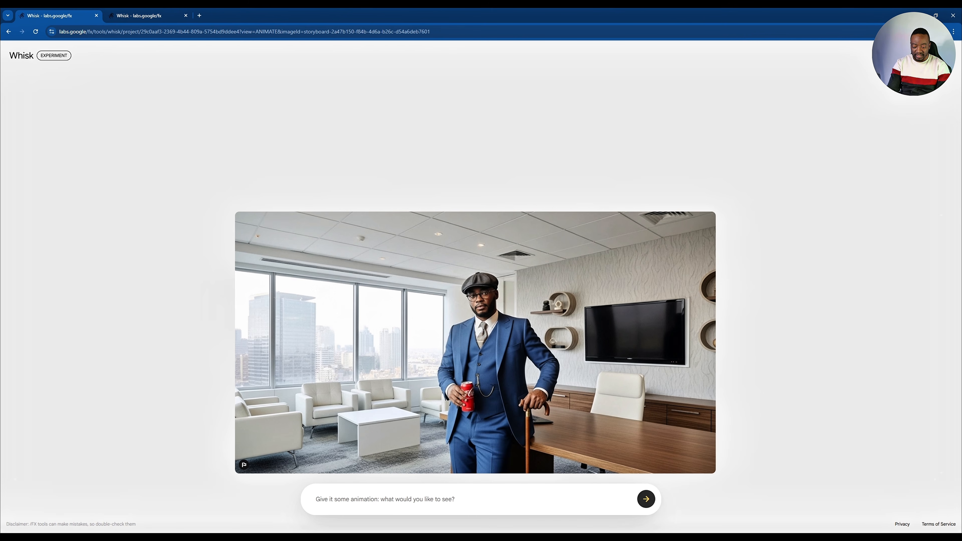
{"action": "type", "text": "le"}
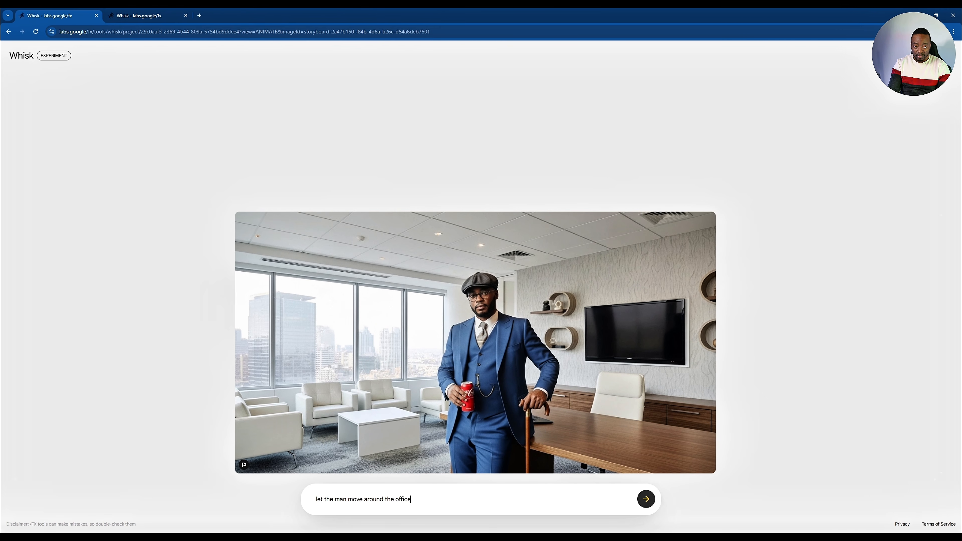
{"action": "key", "text": "Return"}
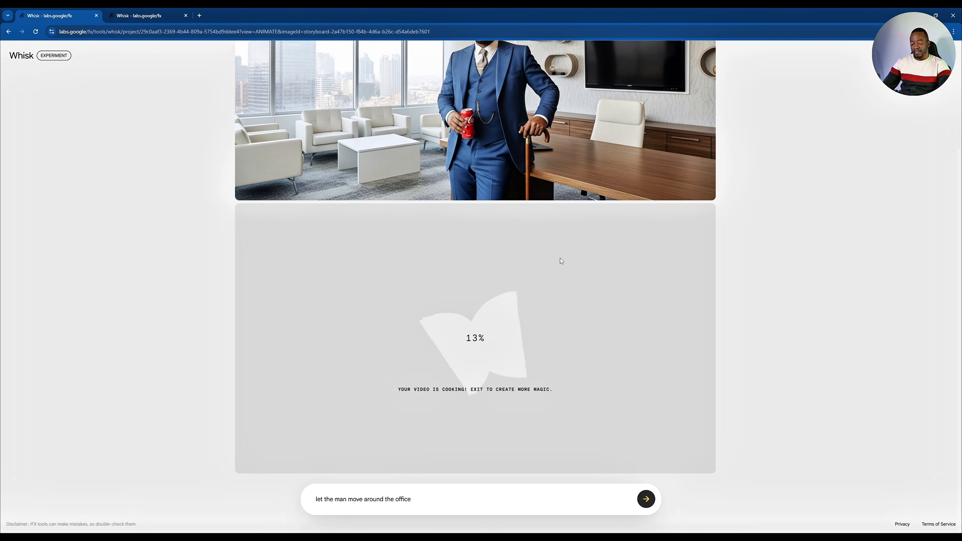
{"action": "scroll", "coordinate": [619, 260], "scroll_direction": "up", "scroll_amount": 2}
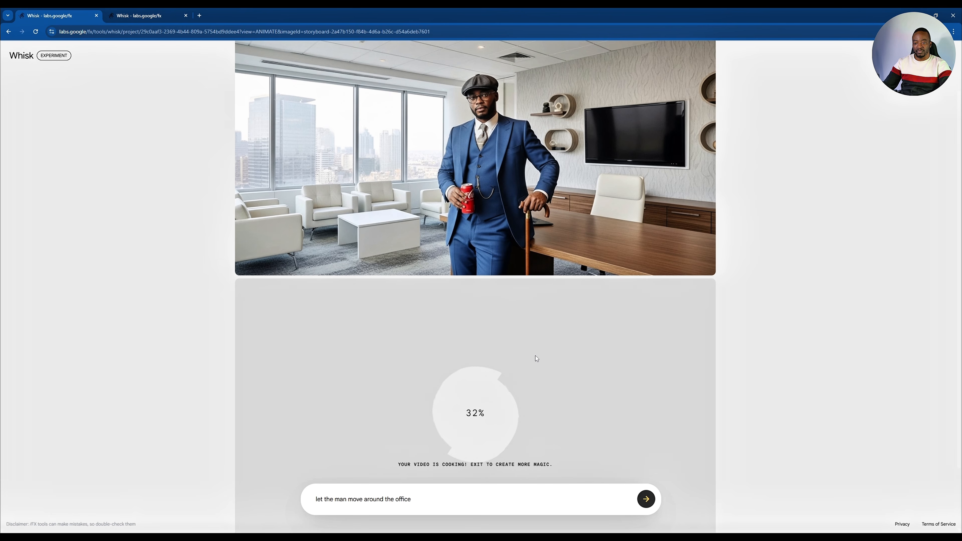
{"action": "scroll", "coordinate": [521, 318], "scroll_direction": "down", "scroll_amount": 2}
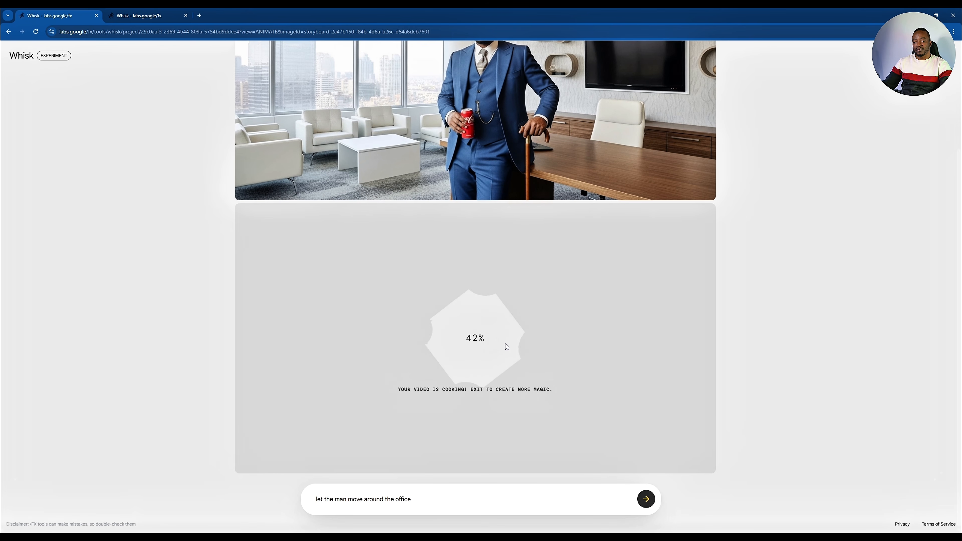
{"action": "scroll", "coordinate": [480, 288], "scroll_direction": "up", "scroll_amount": 4}
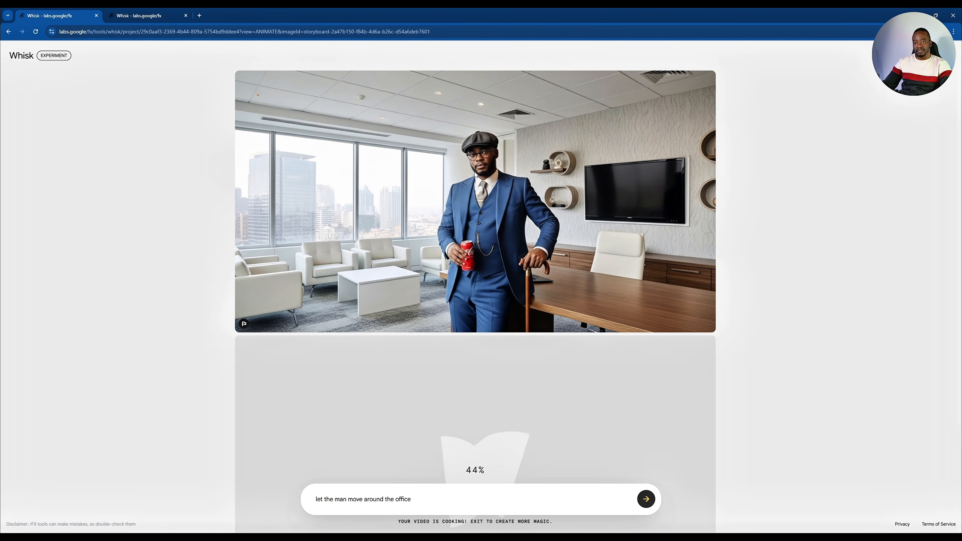
{"action": "scroll", "coordinate": [493, 233], "scroll_direction": "down", "scroll_amount": 4}
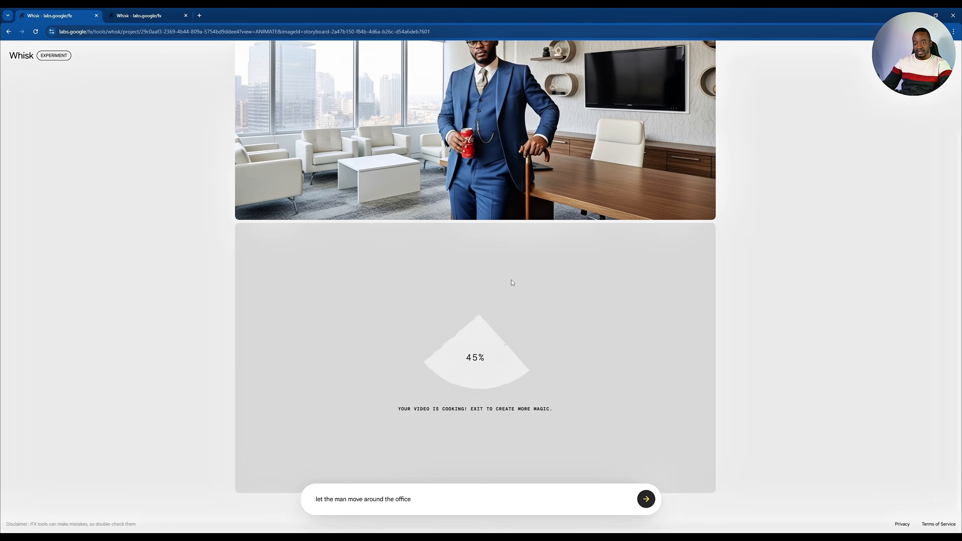